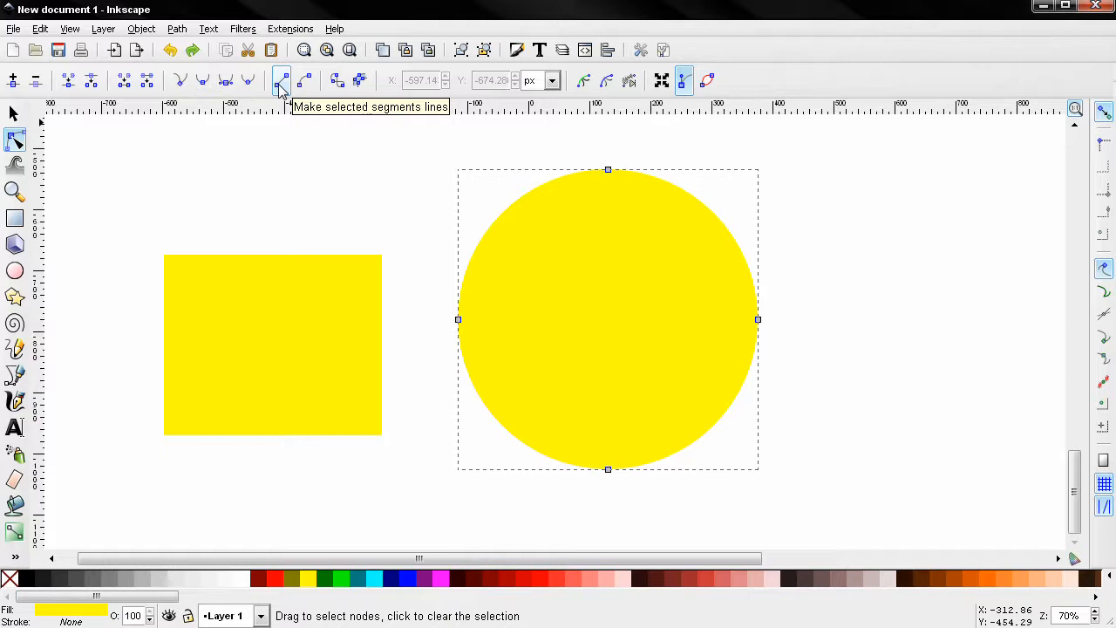
- Convert the circle's upper-left curved segment into a straight line
{"action": "left_click", "coordinate": [509, 216]}
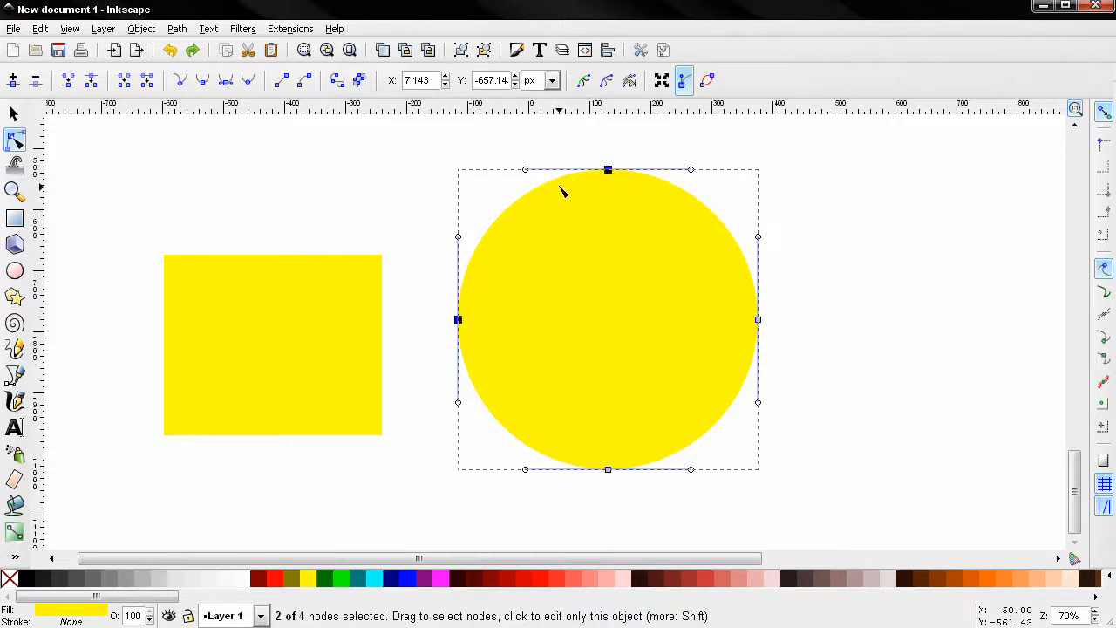
{"action": "left_click", "coordinate": [281, 80]}
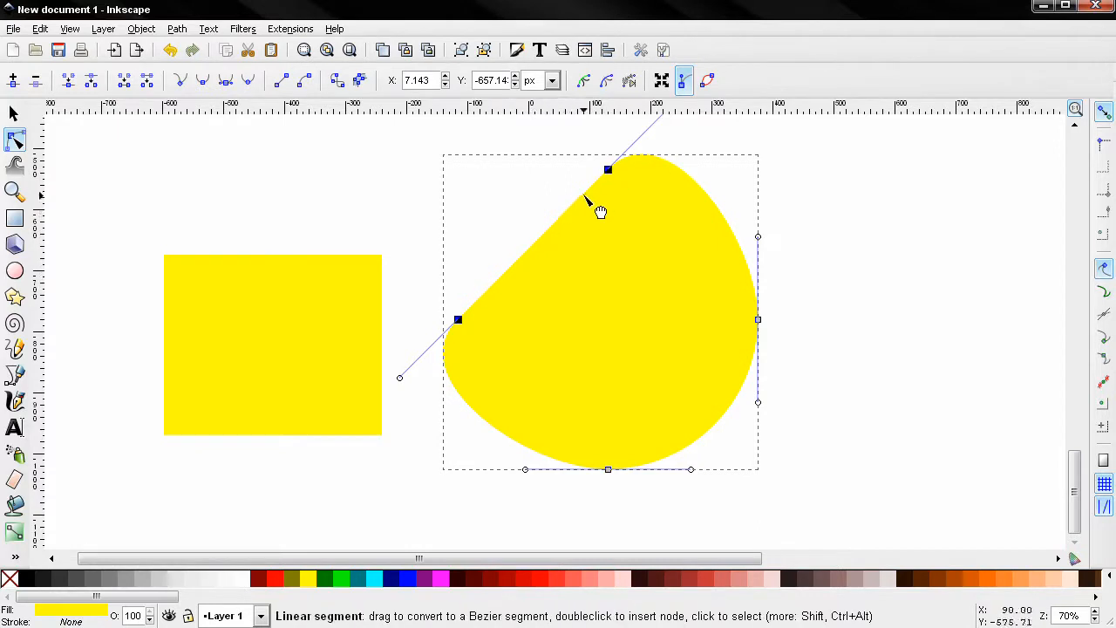
- Convert the rectangle's top edge to a curve and pull both of its handles upward to form a dome
{"action": "left_click", "coordinate": [319, 306]}
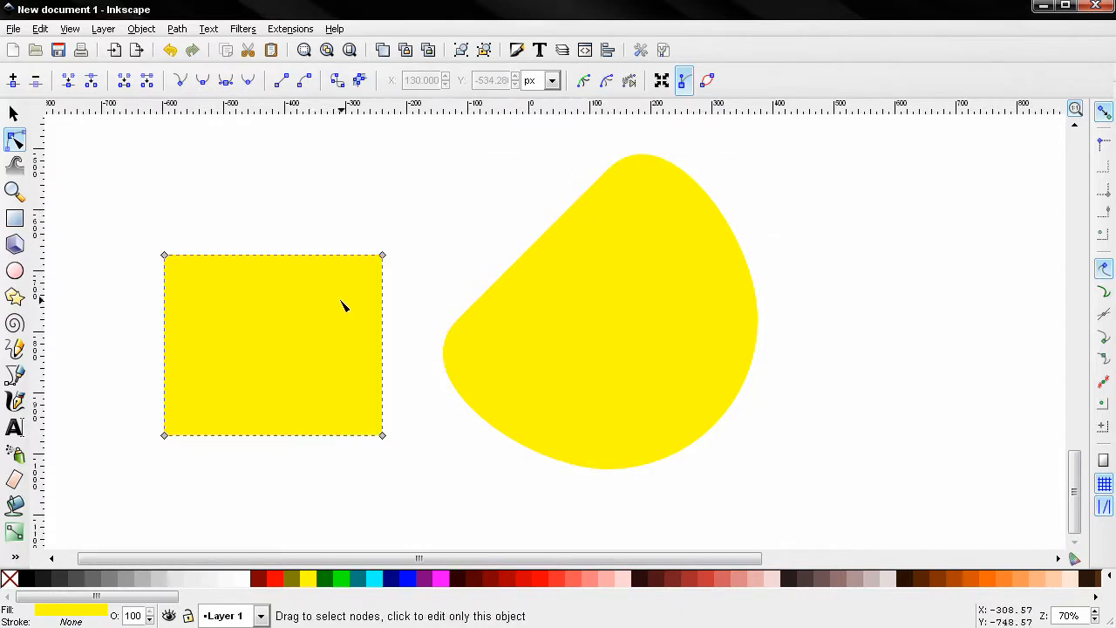
{"action": "left_click", "coordinate": [165, 256]}
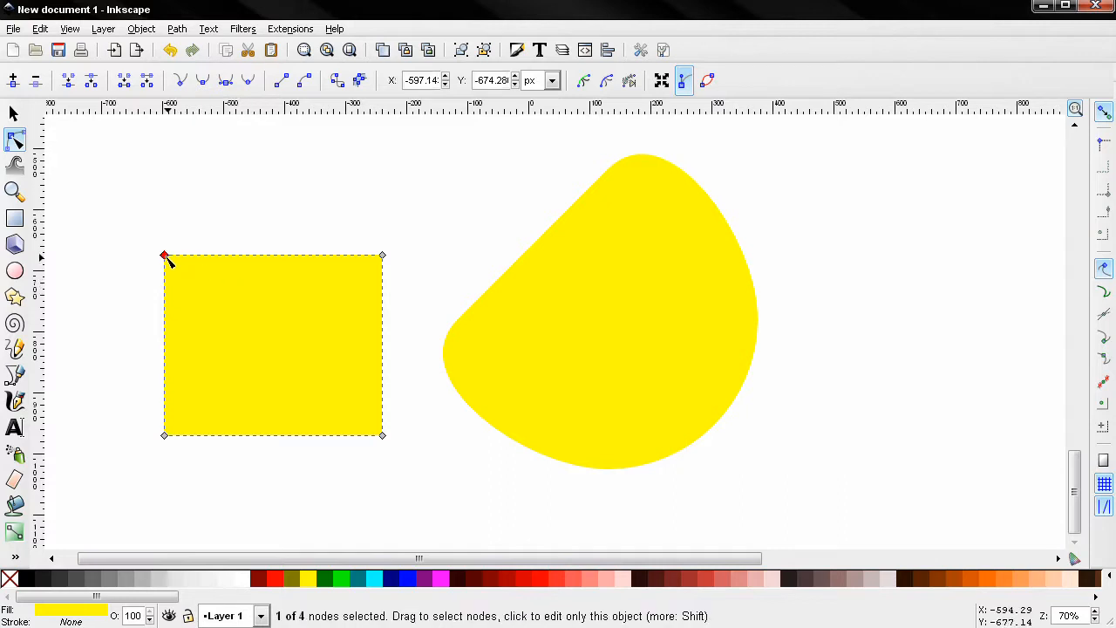
{"action": "left_click", "coordinate": [382, 256]}
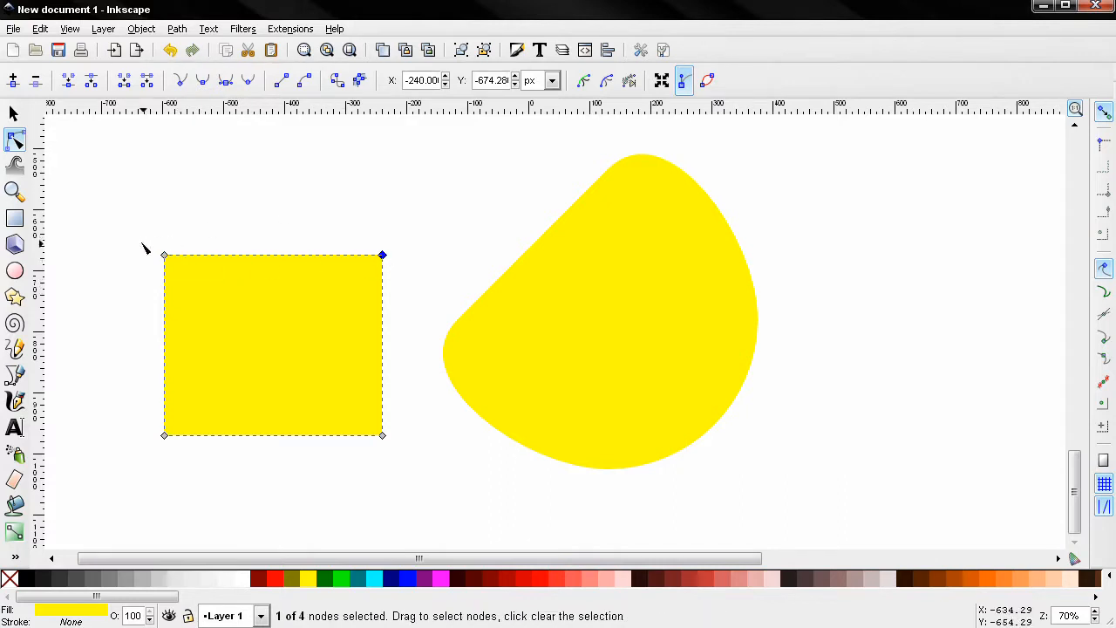
{"action": "left_click", "coordinate": [165, 256]}
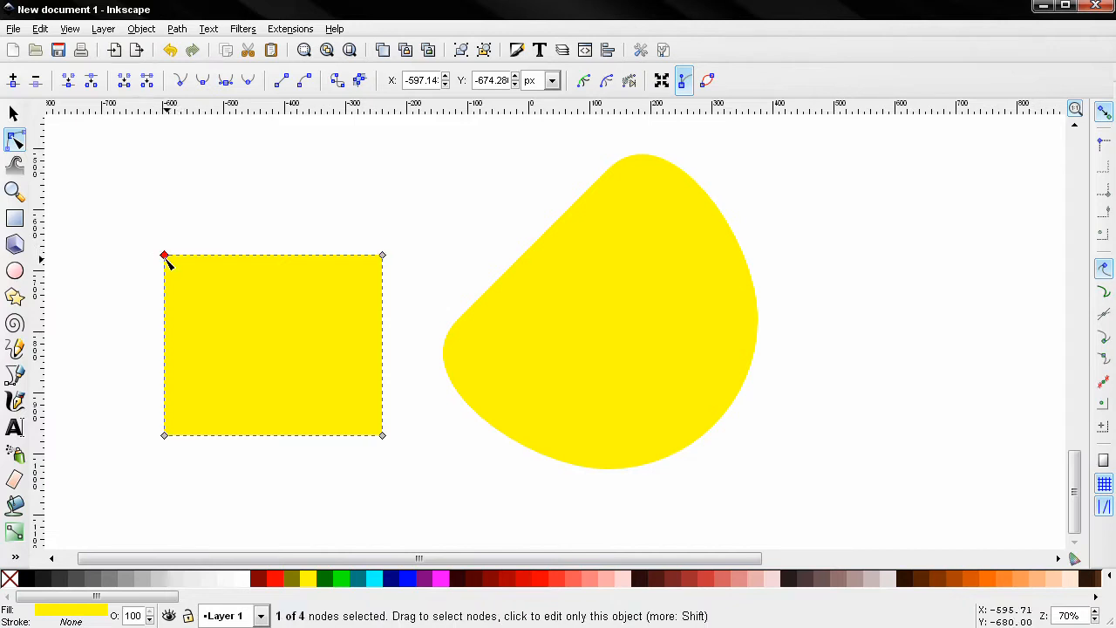
{"action": "left_click_drag", "start_coordinate": [144, 232], "coordinate": [410, 295]}
{"action": "left_click", "coordinate": [307, 82]}
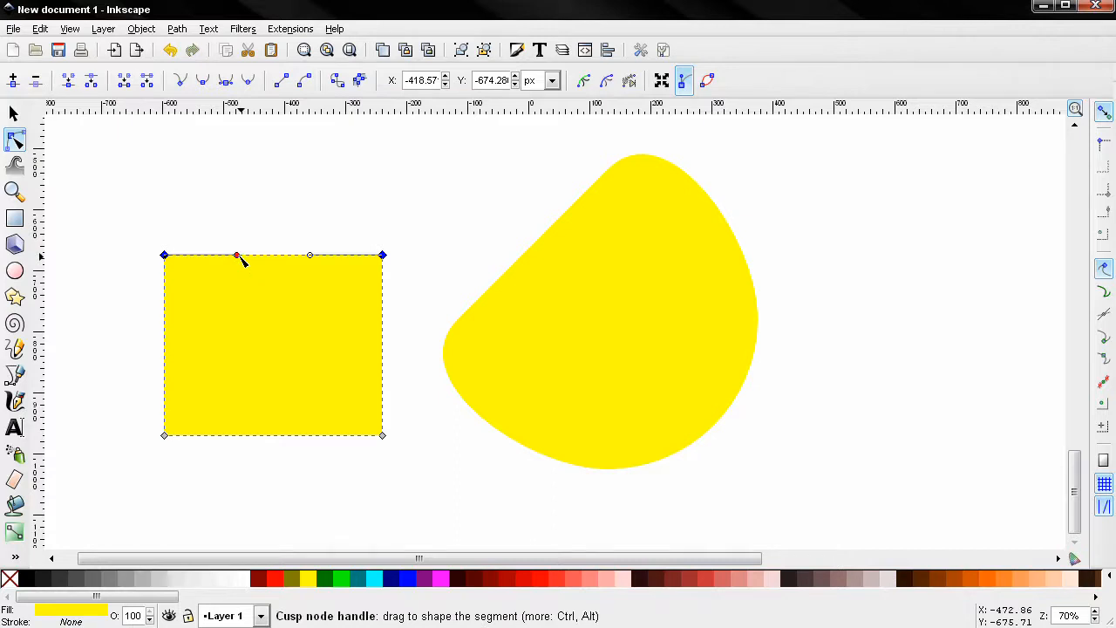
{"action": "left_click_drag", "start_coordinate": [237, 255], "coordinate": [199, 150]}
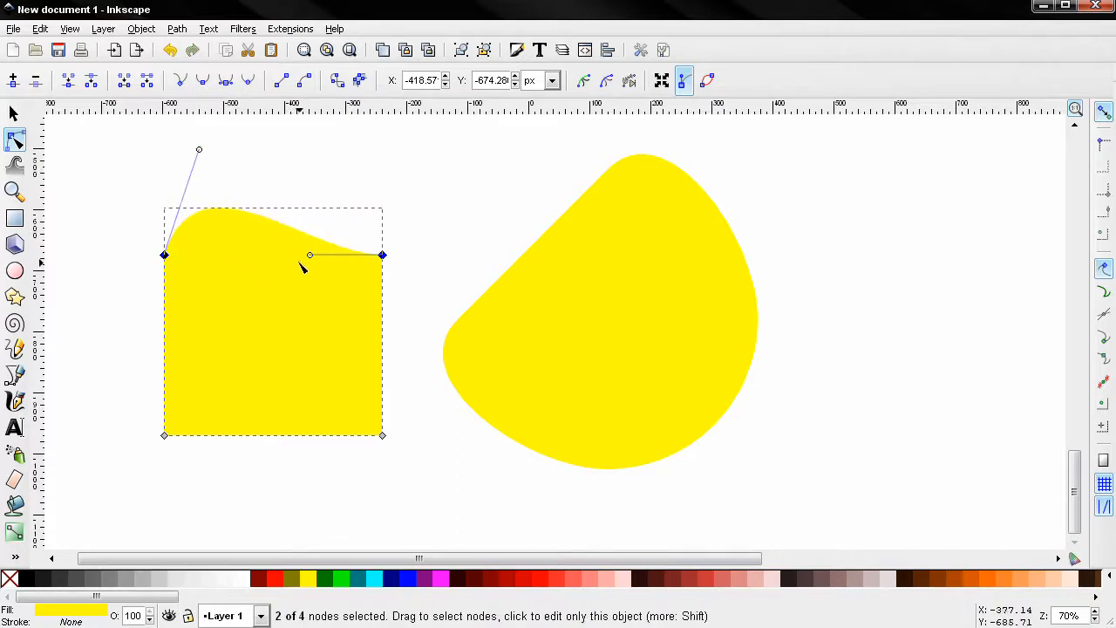
{"action": "left_click_drag", "start_coordinate": [310, 255], "coordinate": [357, 155]}
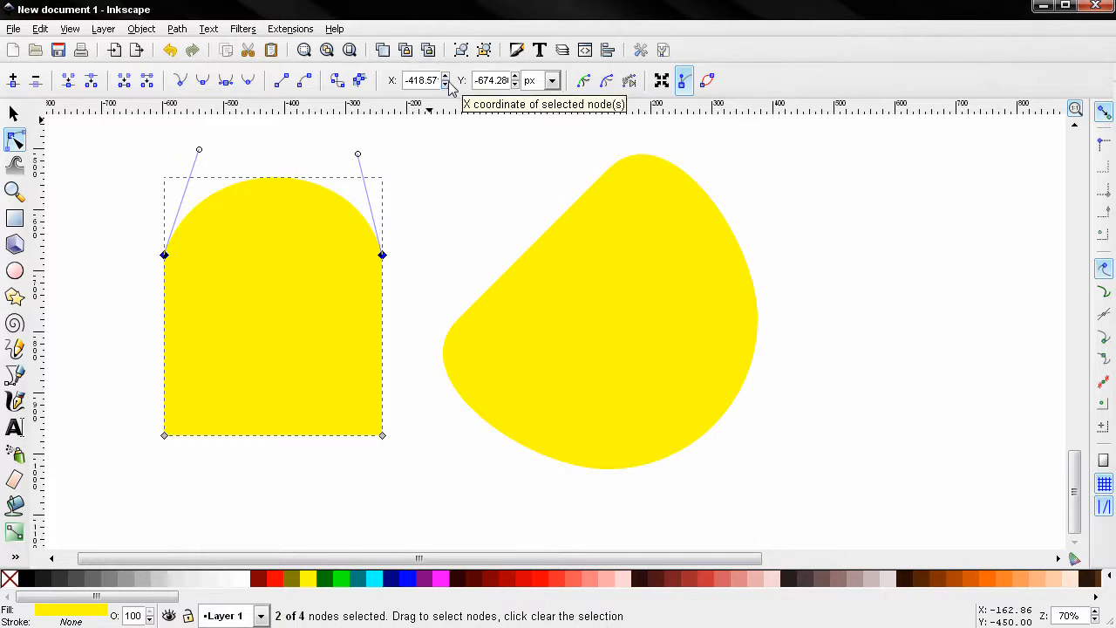
- Look at the available coordinate units for the upper-left node of the domed shape
{"action": "left_click", "coordinate": [166, 255]}
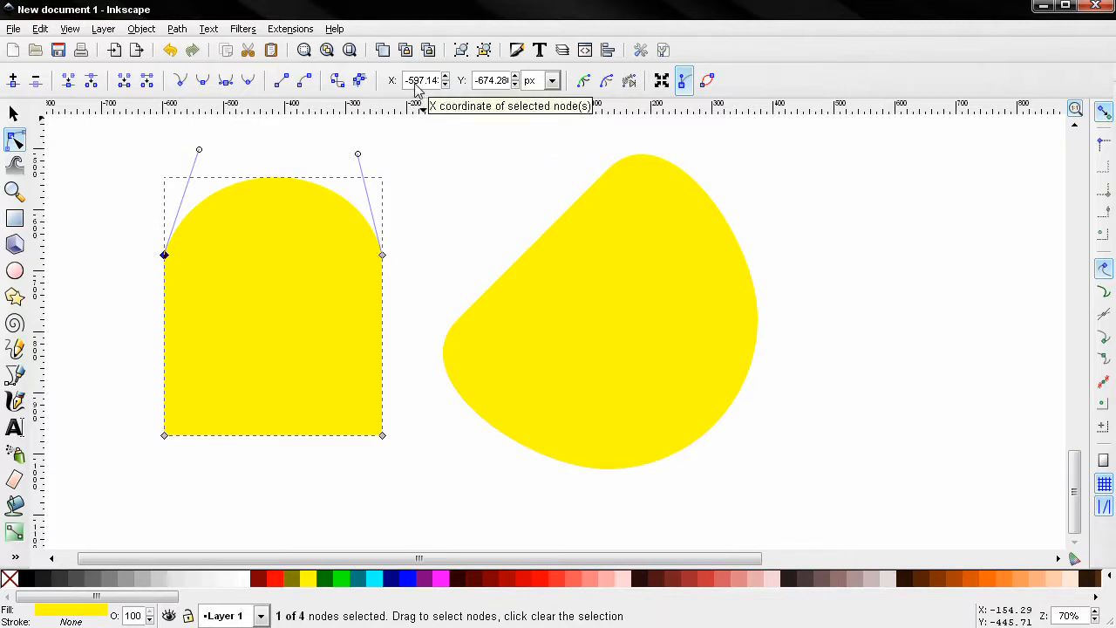
{"action": "left_click", "coordinate": [551, 81]}
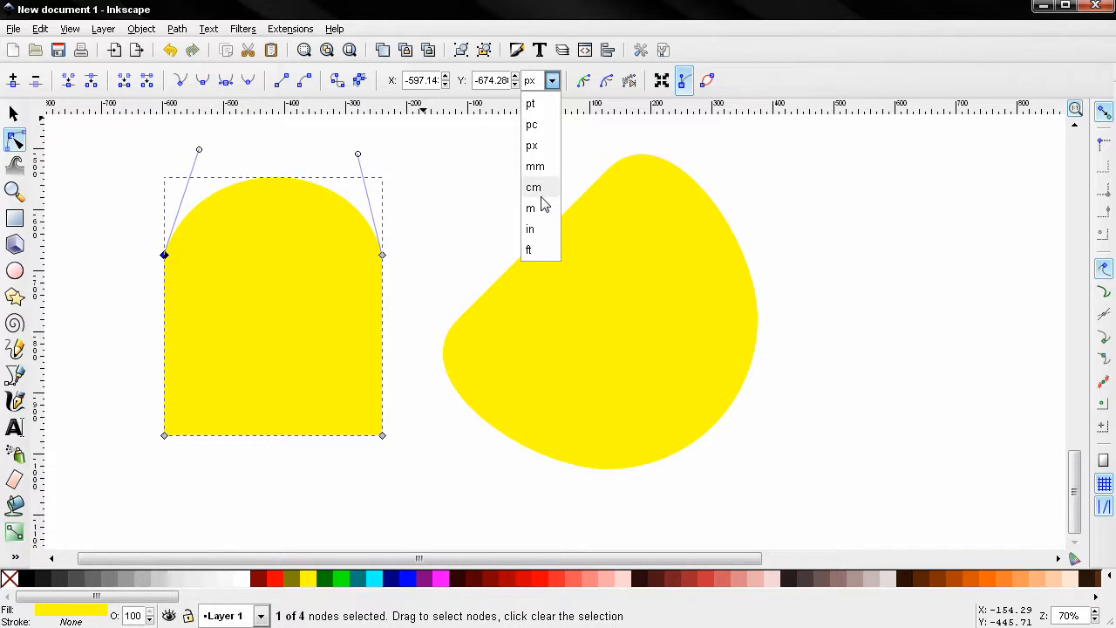
{"action": "left_click", "coordinate": [492, 175]}
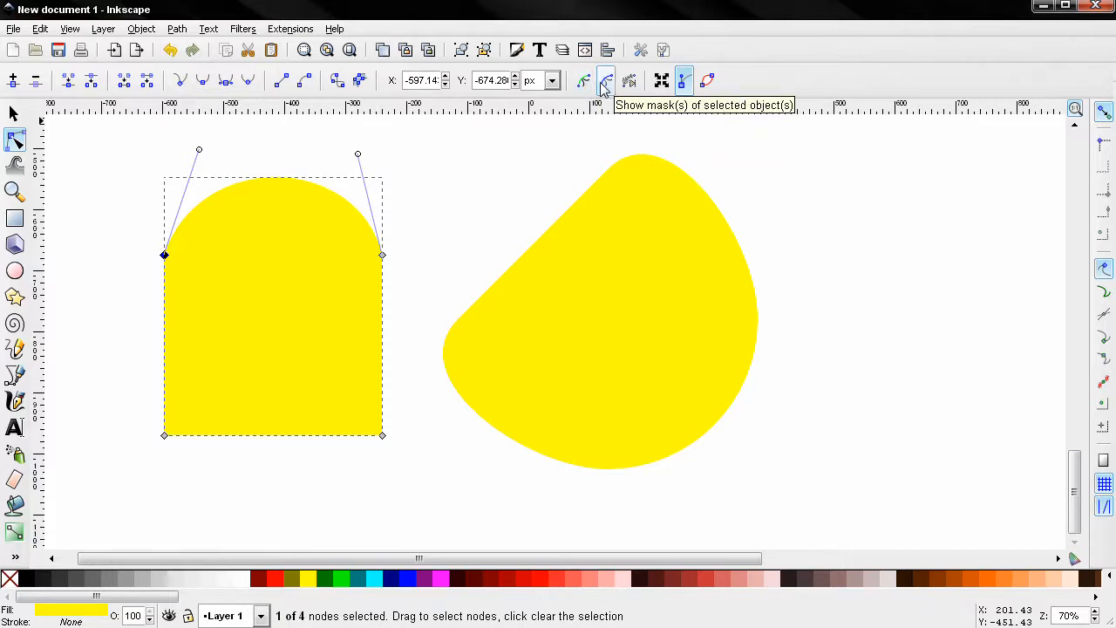
- Show the path outline of the flattened circle and hide it again
{"action": "left_click", "coordinate": [637, 243]}
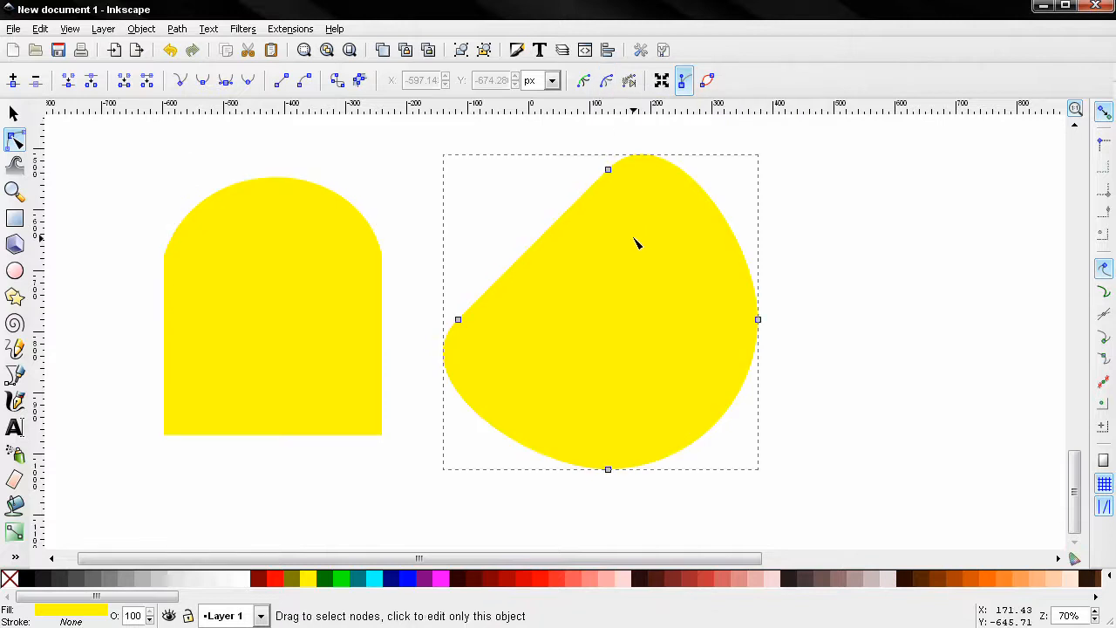
{"action": "left_click", "coordinate": [711, 86]}
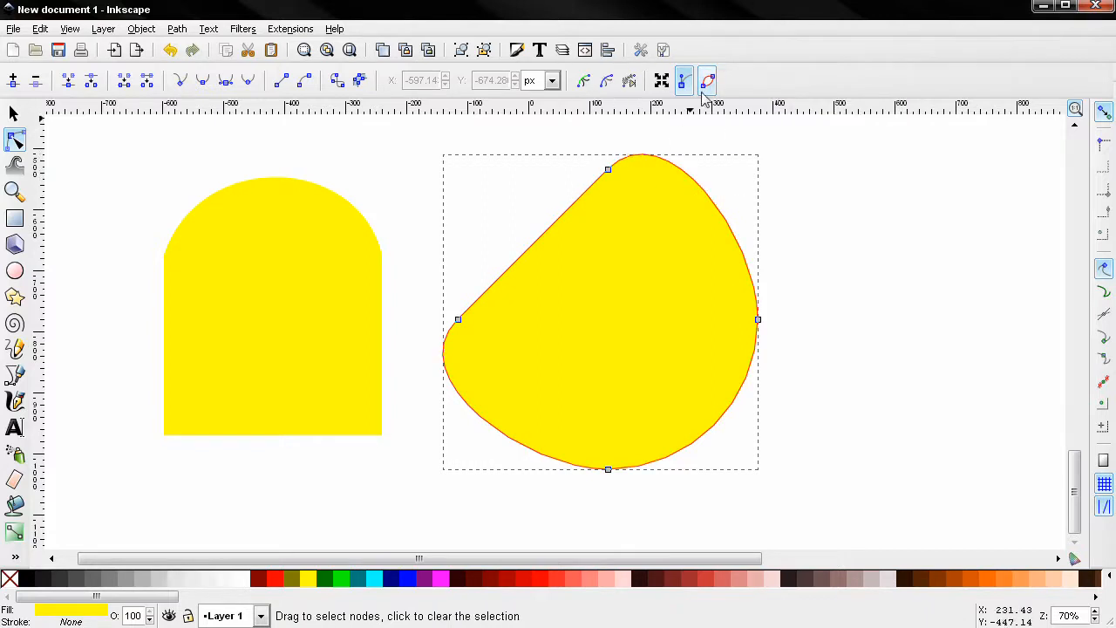
{"action": "left_click", "coordinate": [707, 84]}
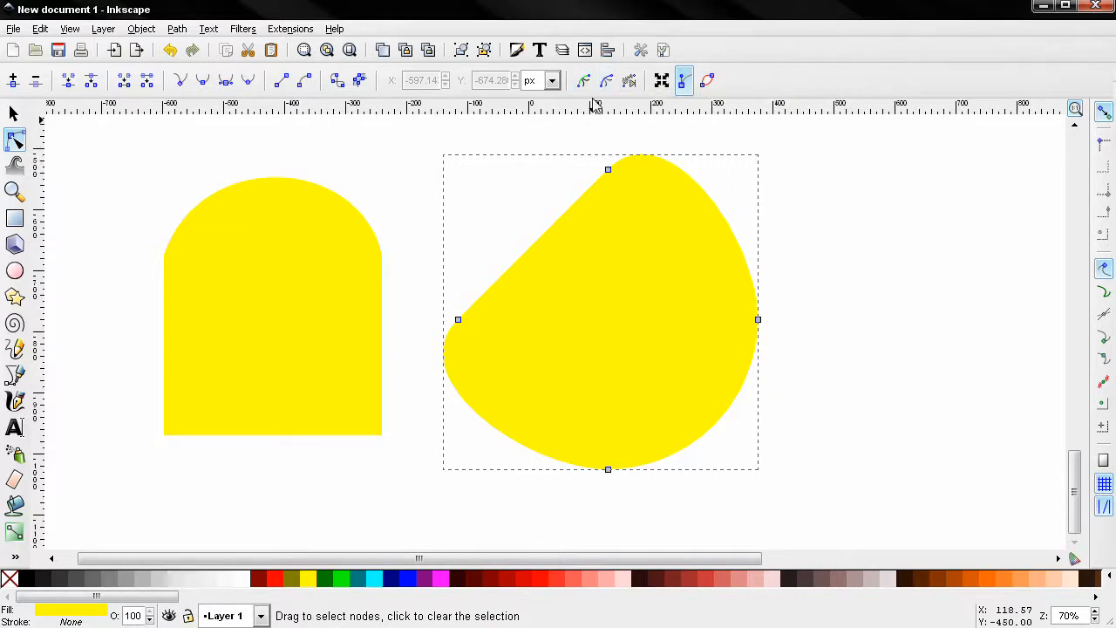
{"action": "left_click", "coordinate": [140, 29]}
{"action": "mouse_move", "coordinate": [161, 162]}
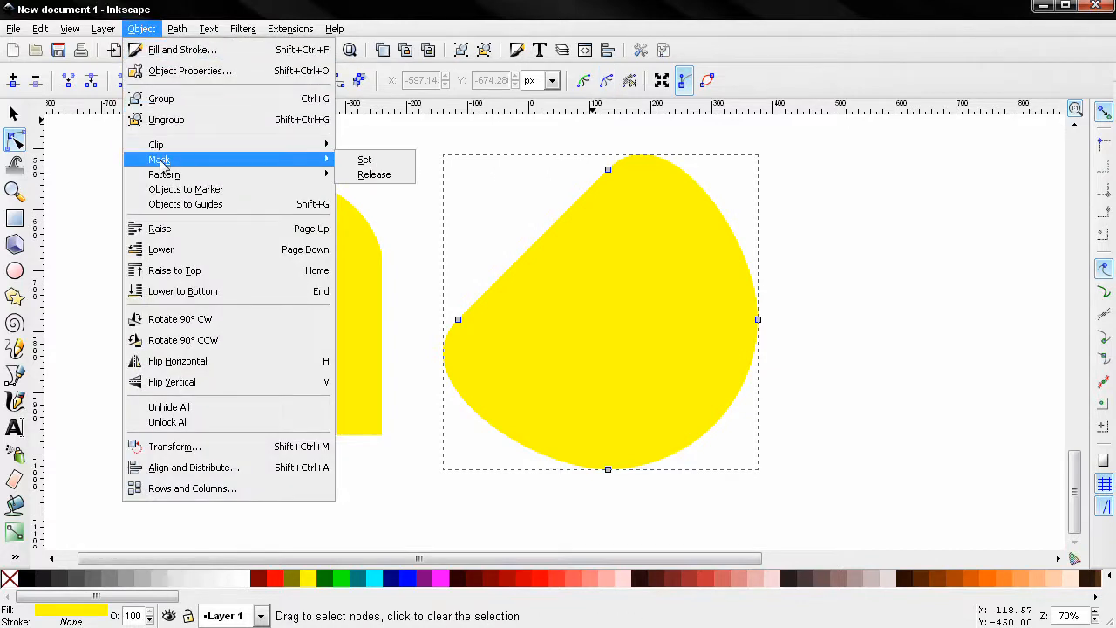
{"action": "left_click", "coordinate": [469, 212]}
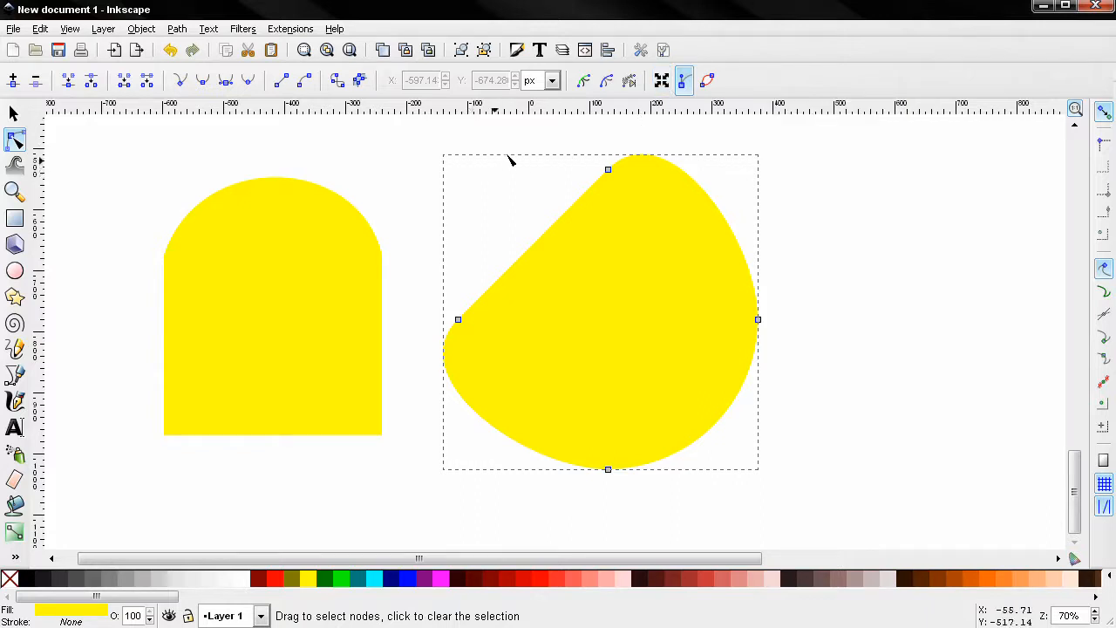
- Scale the flattened circle's top and right nodes slightly closer together using the node transformation handles, which are hidden again when done
{"action": "left_click_drag", "start_coordinate": [571, 143], "coordinate": [804, 349]}
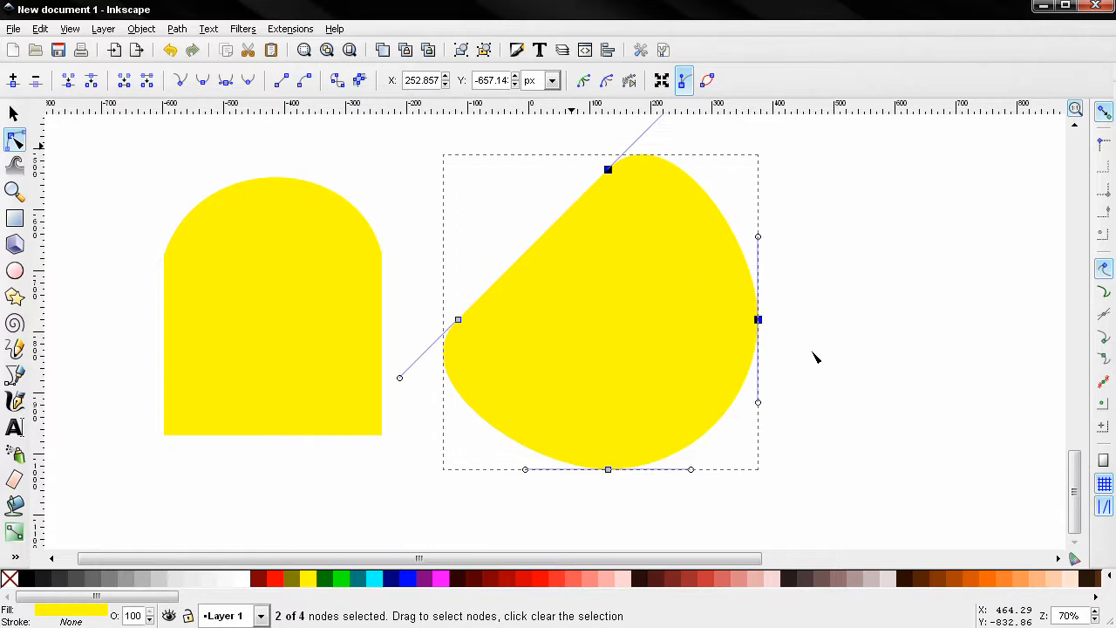
{"action": "left_click", "coordinate": [662, 80]}
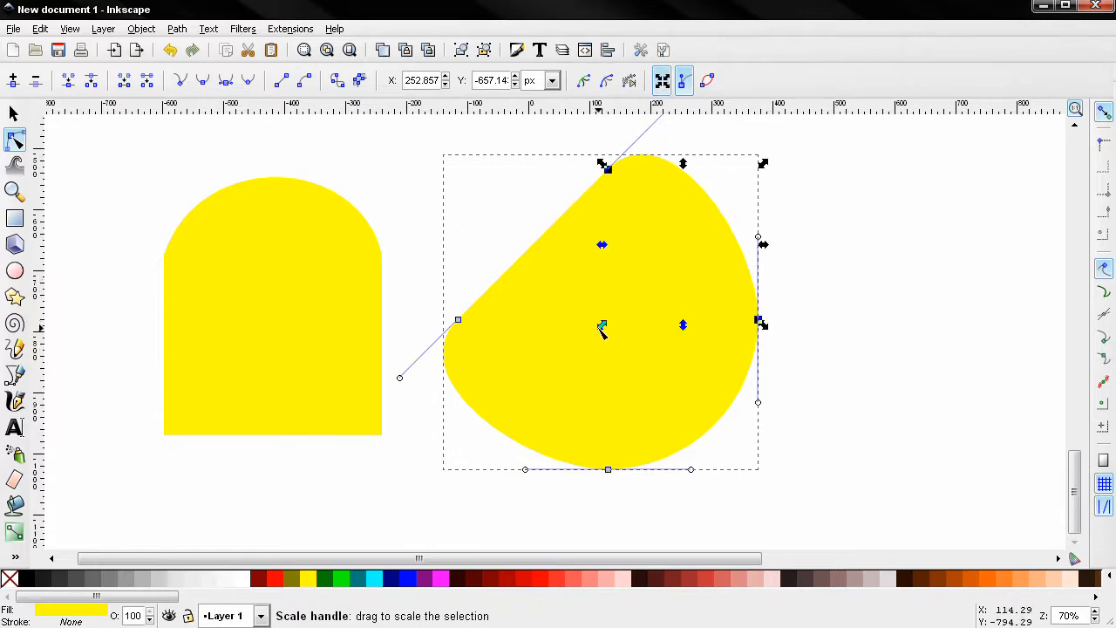
{"action": "left_click_drag", "start_coordinate": [602, 327], "coordinate": [621, 307]}
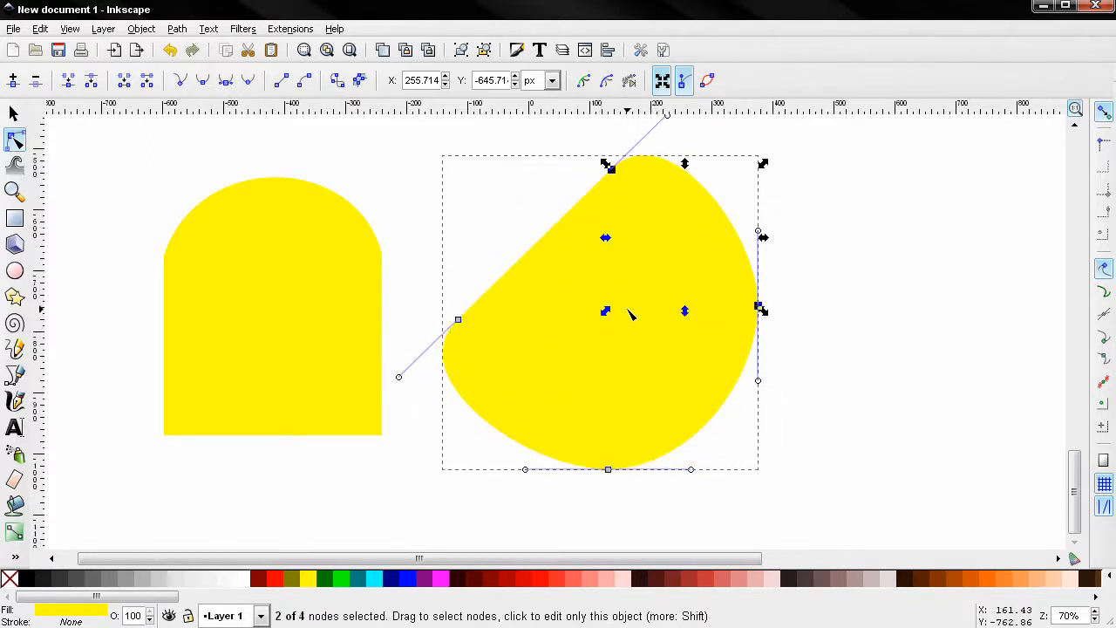
{"action": "left_click", "coordinate": [662, 83]}
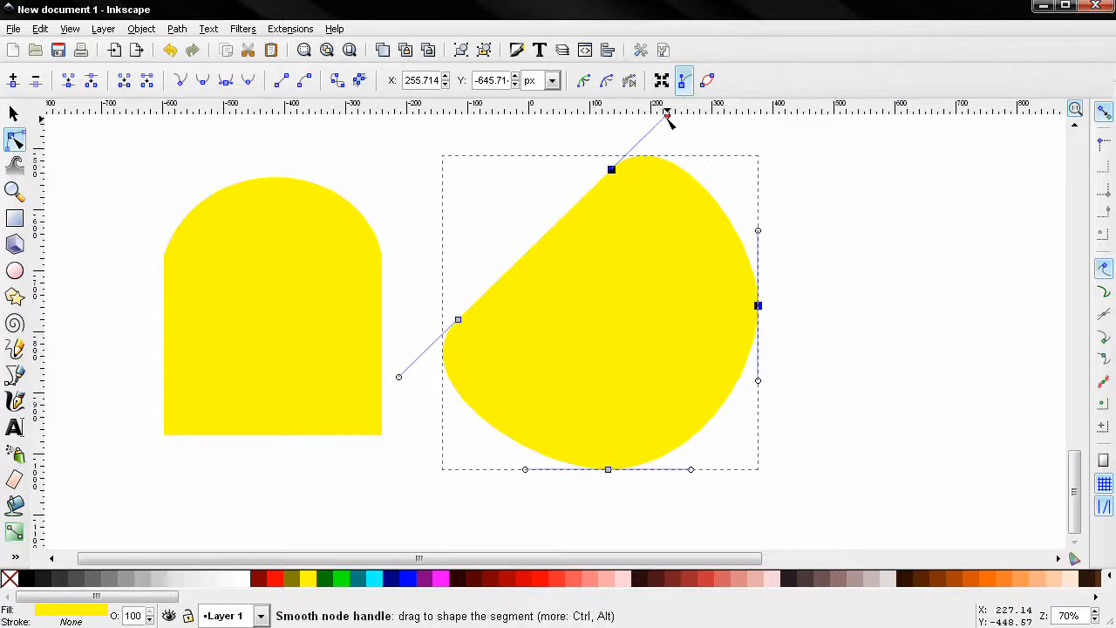
- Shorten the Bezier handle of the flattened circle's top node and turn on the path outline display
{"action": "left_click_drag", "start_coordinate": [667, 114], "coordinate": [663, 163]}
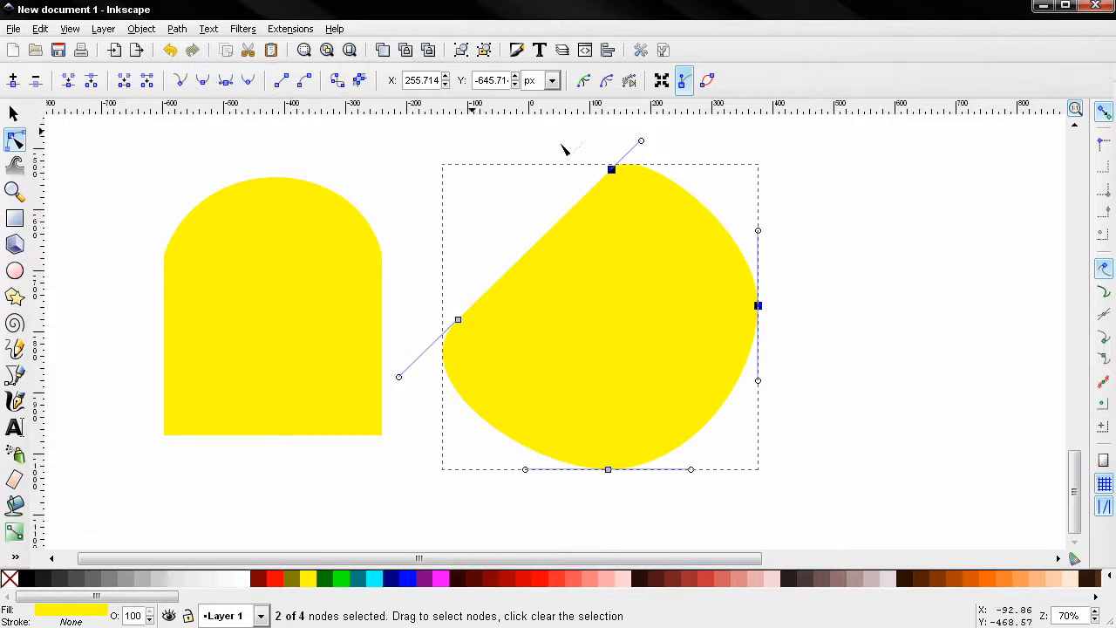
{"action": "left_click", "coordinate": [682, 81]}
{"action": "left_click", "coordinate": [683, 81]}
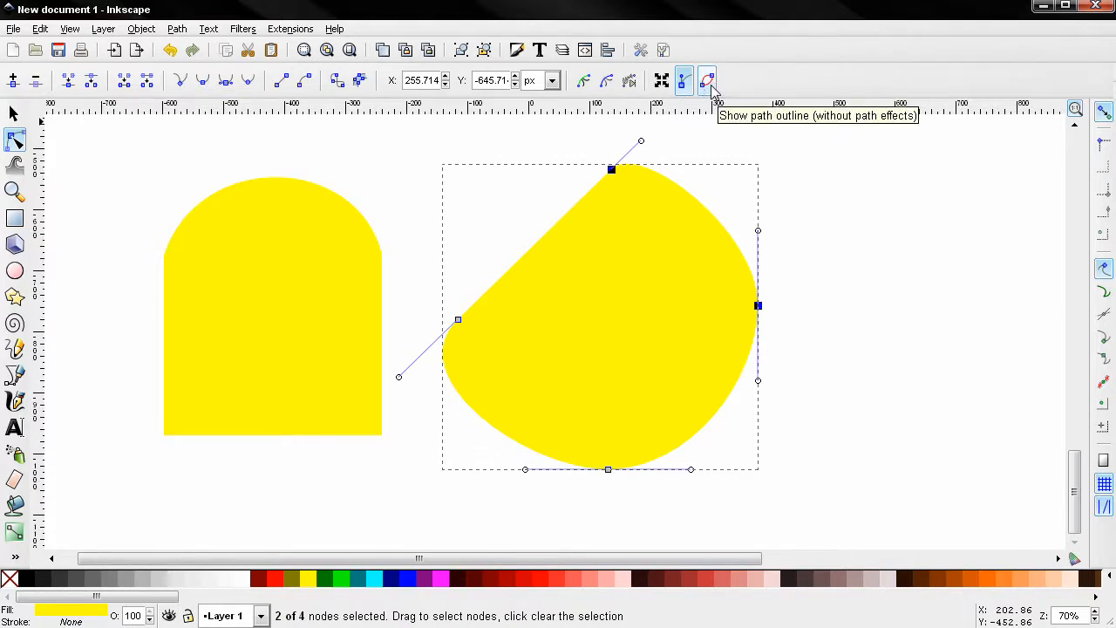
{"action": "left_click", "coordinate": [708, 82]}
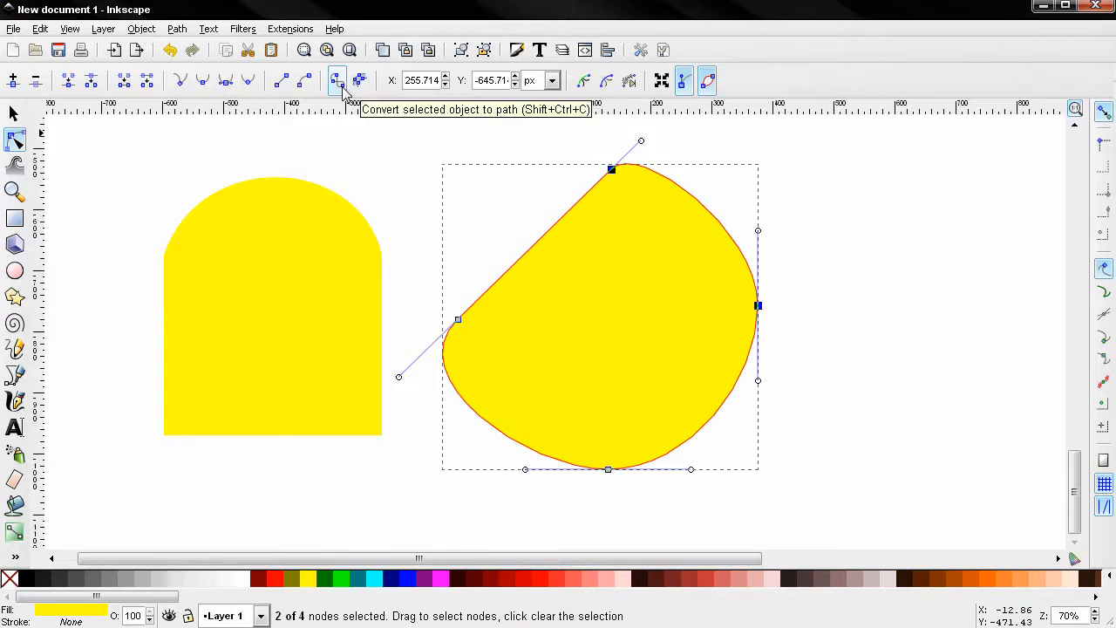
- Draw a small ellipse beside the upper-left corner of the domed shape and convert it to a path
{"action": "left_click", "coordinate": [176, 29]}
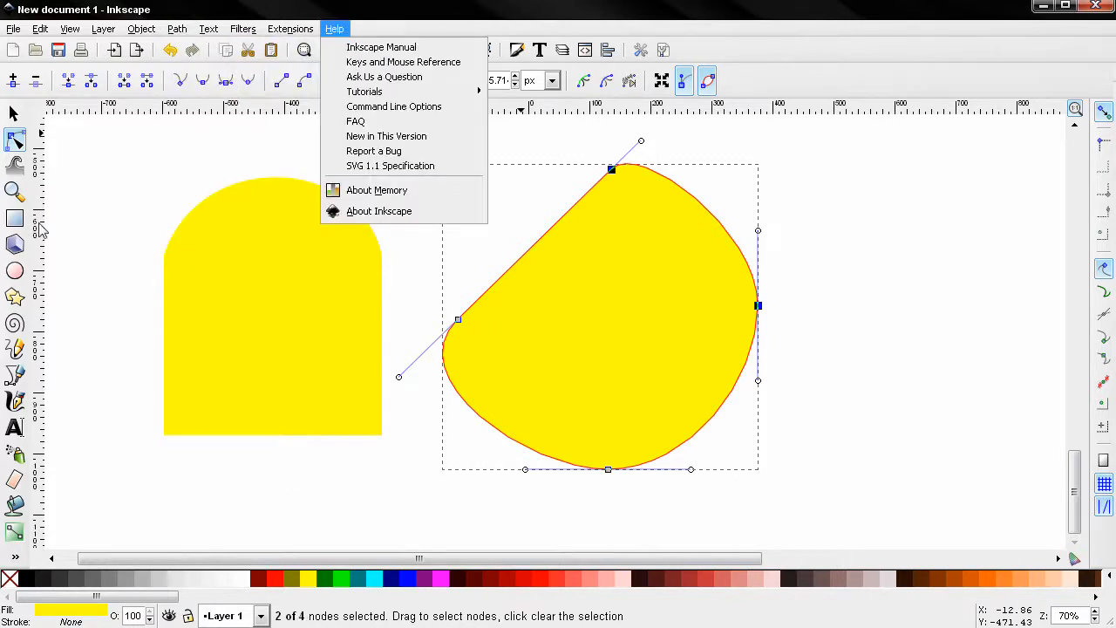
{"action": "left_click", "coordinate": [15, 271]}
{"action": "left_click_drag", "start_coordinate": [92, 166], "coordinate": [119, 214]}
{"action": "left_click", "coordinate": [13, 114]}
{"action": "left_click", "coordinate": [15, 270]}
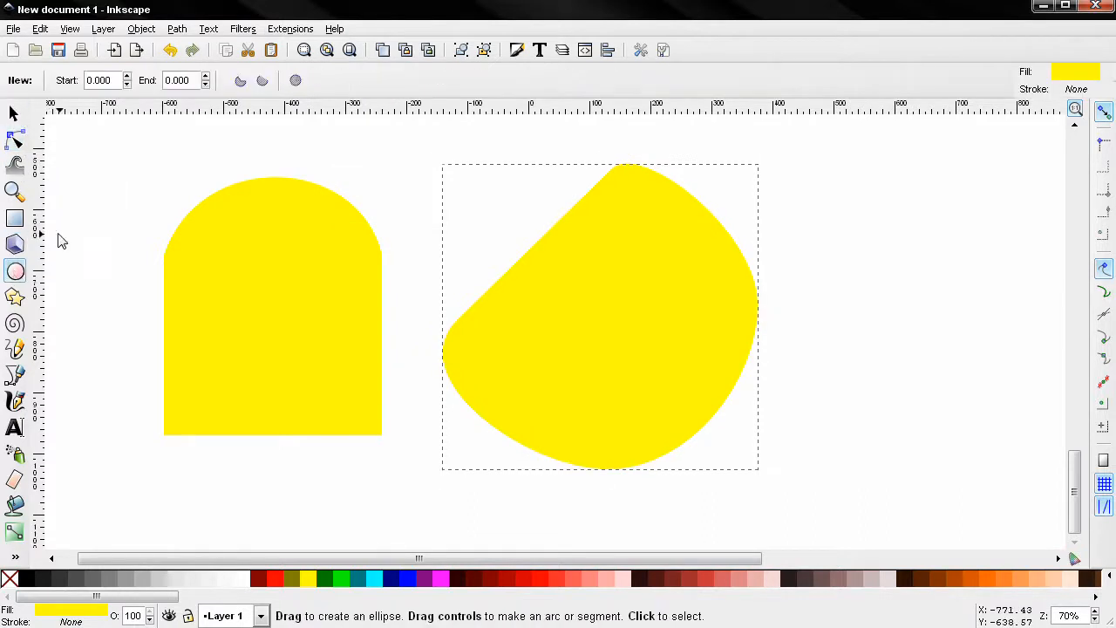
{"action": "left_click_drag", "start_coordinate": [77, 167], "coordinate": [162, 240]}
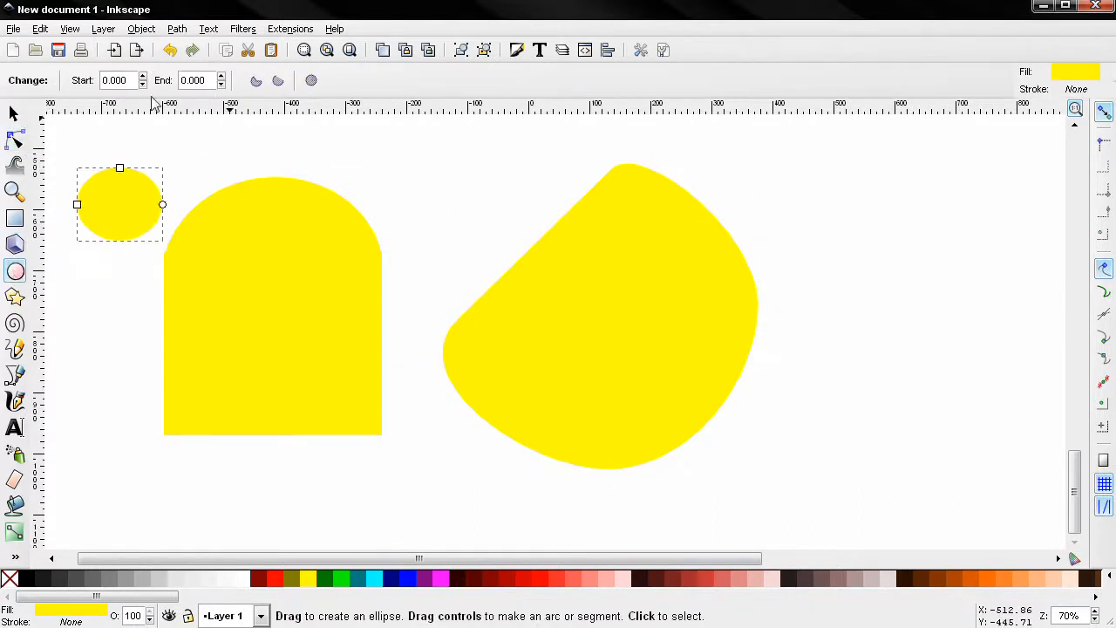
{"action": "left_click", "coordinate": [15, 140]}
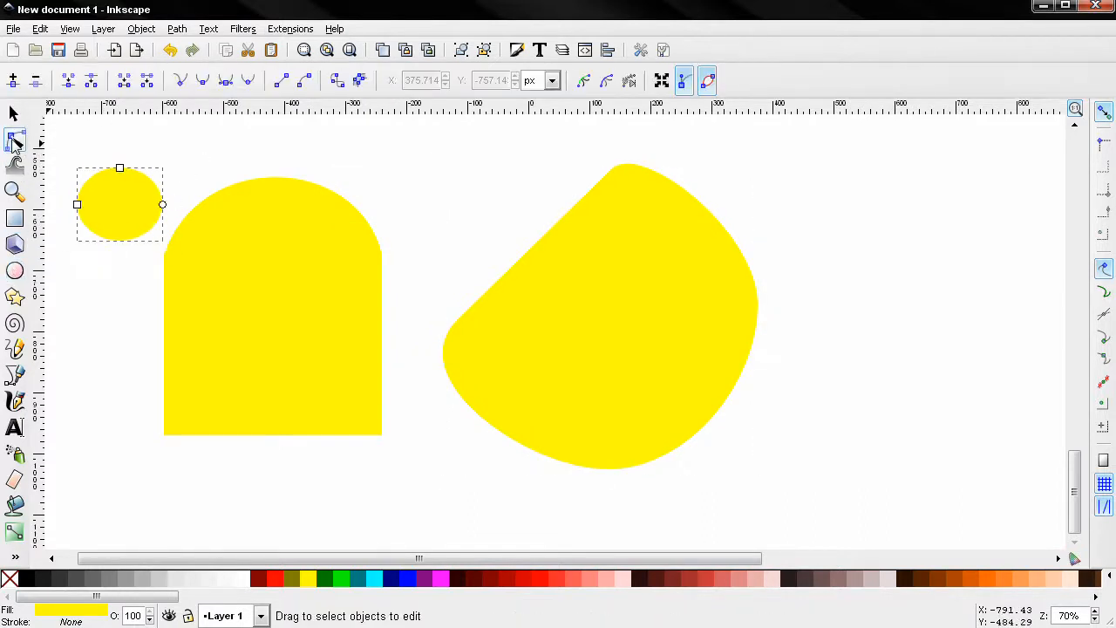
{"action": "left_click", "coordinate": [343, 85]}
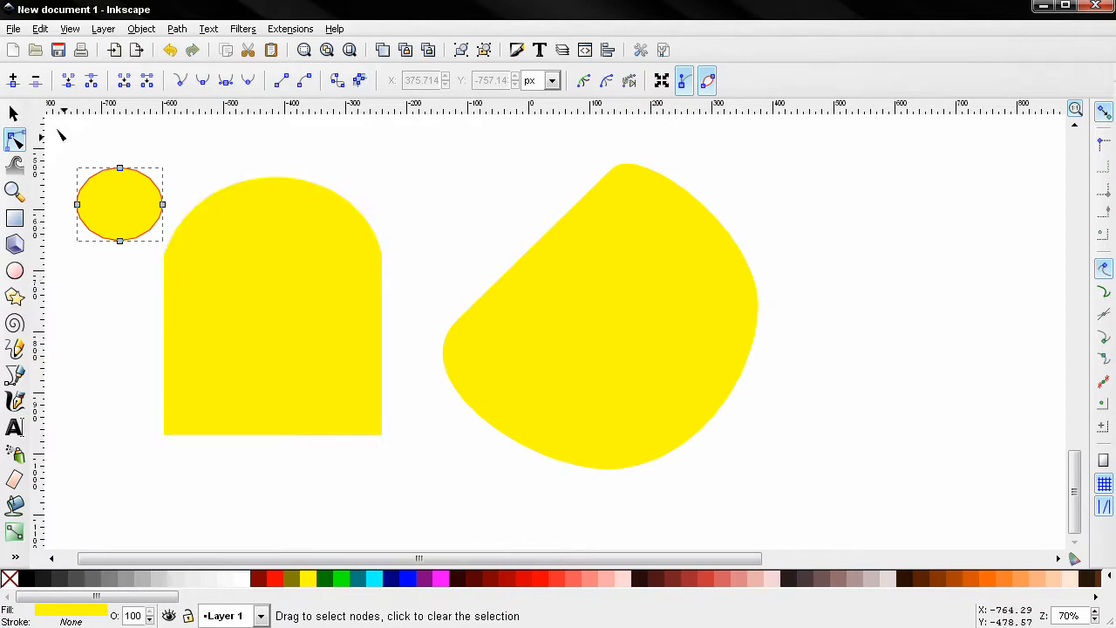
- Give the domed shape a flat red stroke (ff0000ff)
{"action": "left_click", "coordinate": [14, 116]}
{"action": "left_click", "coordinate": [296, 237]}
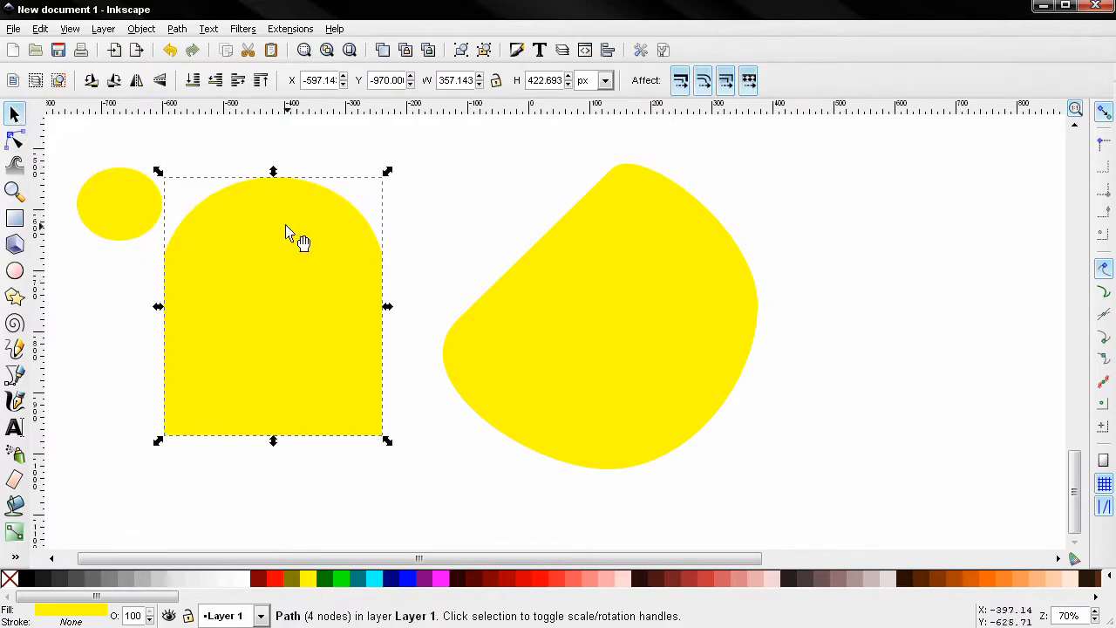
{"action": "left_click", "coordinate": [516, 50]}
{"action": "left_click", "coordinate": [876, 140]}
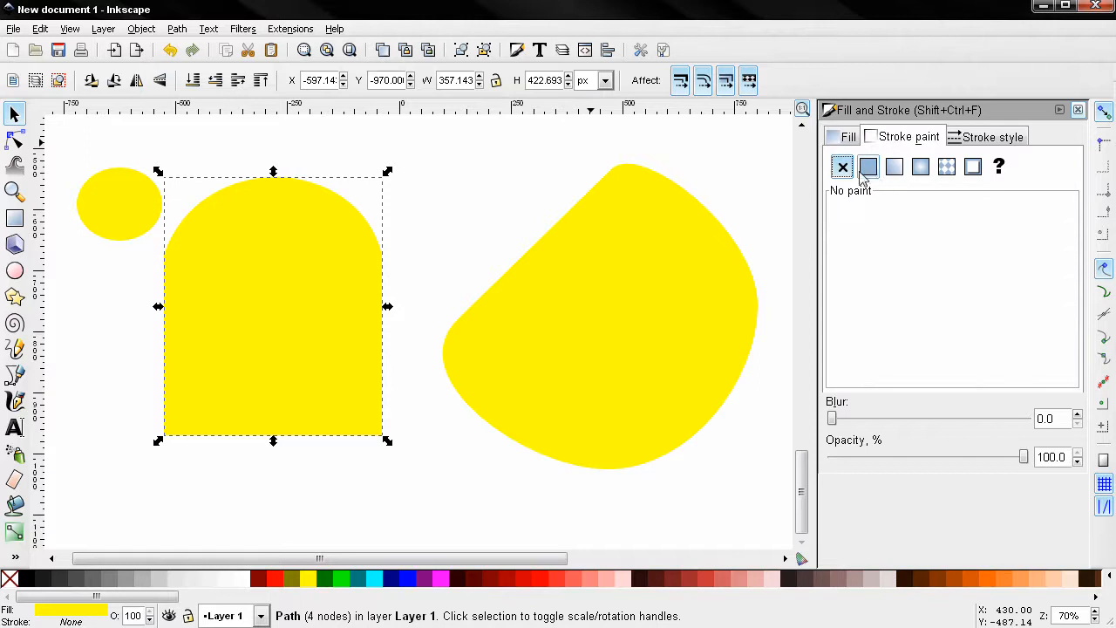
{"action": "left_click", "coordinate": [867, 171]}
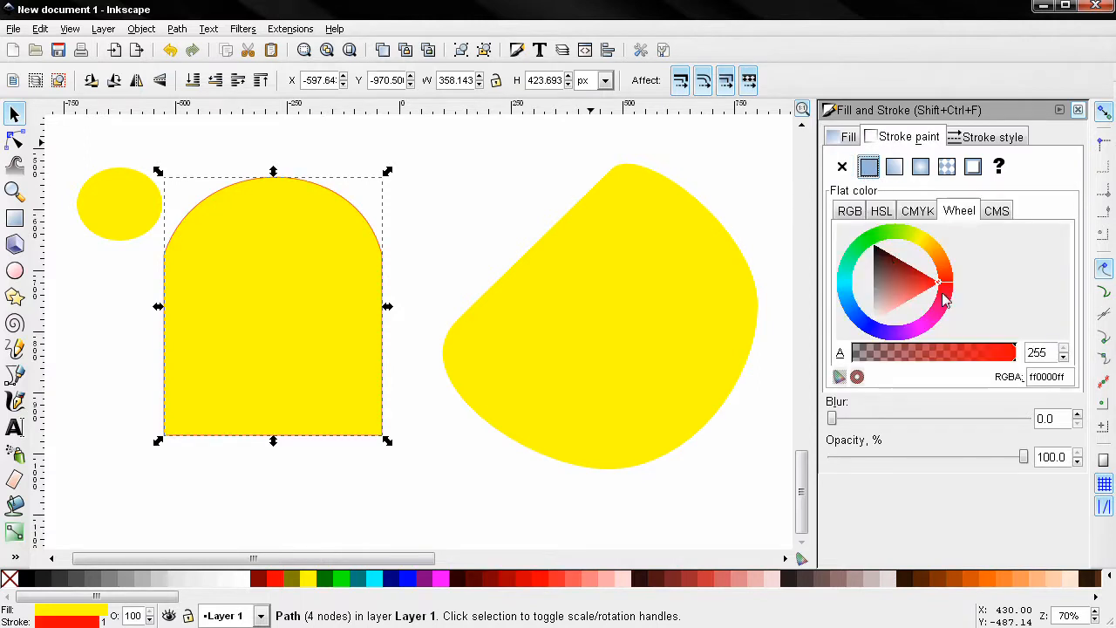
- Set the domed shape's stroke width to 7 px and close the fill and stroke settings
{"action": "left_click", "coordinate": [990, 139]}
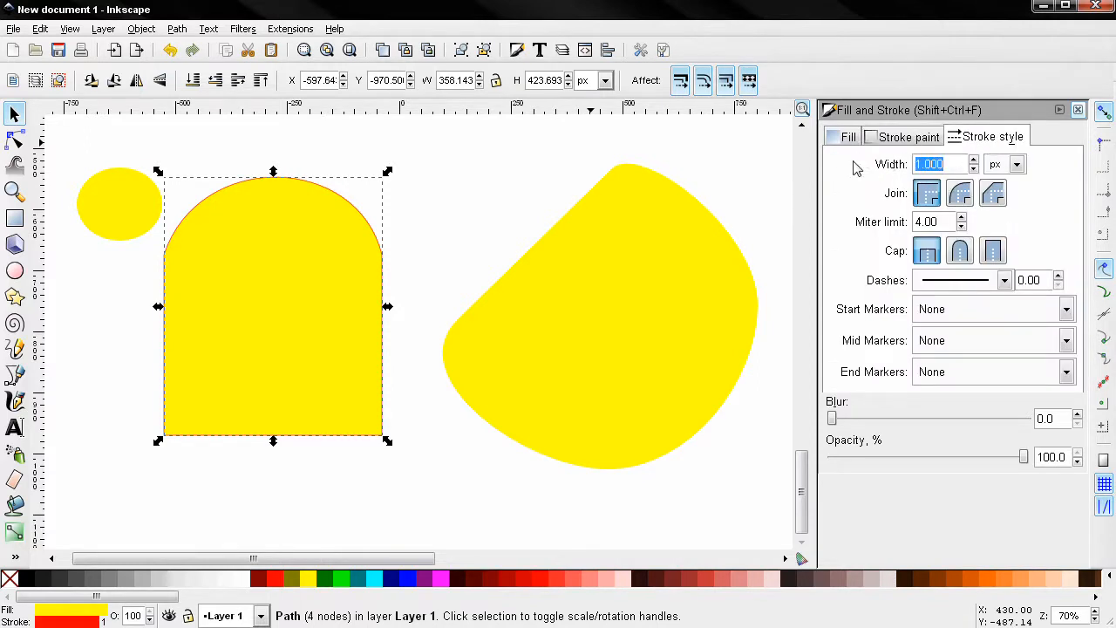
{"action": "type", "text": "7"}
{"action": "key", "text": "Return"}
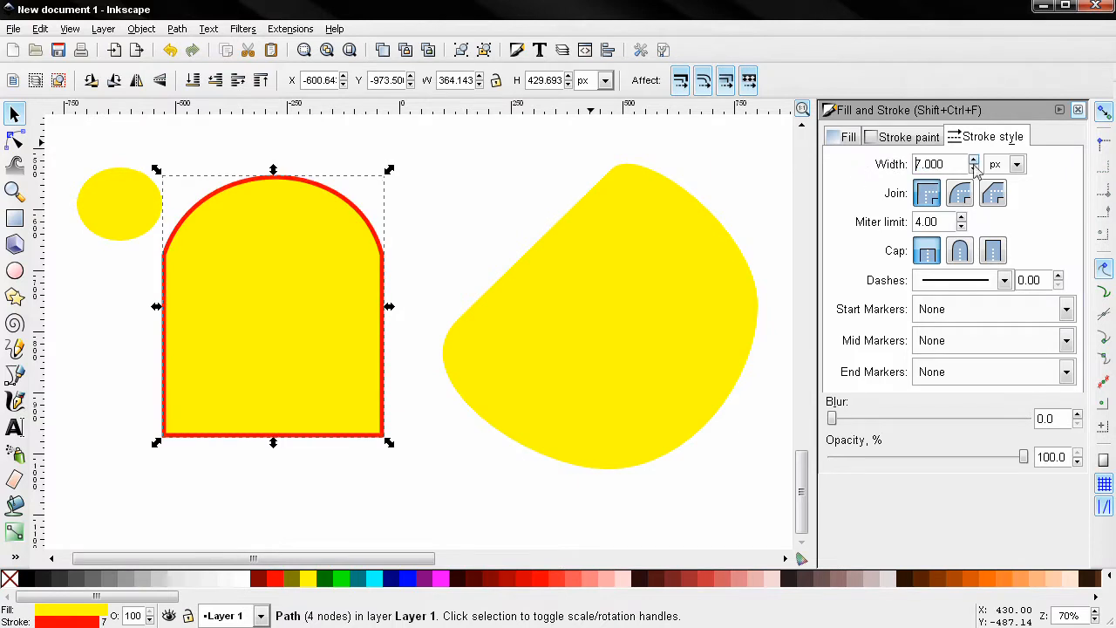
{"action": "left_click", "coordinate": [1077, 111]}
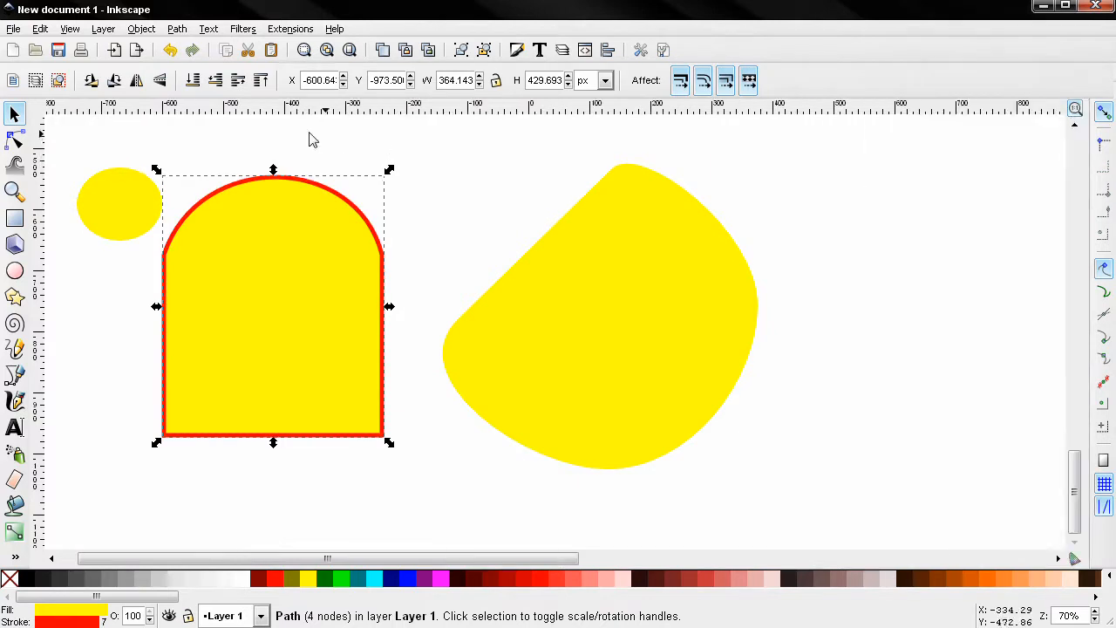
- Try moving the domed shape's upper-right corner node slightly upward, and undo the move
{"action": "left_click", "coordinate": [14, 140]}
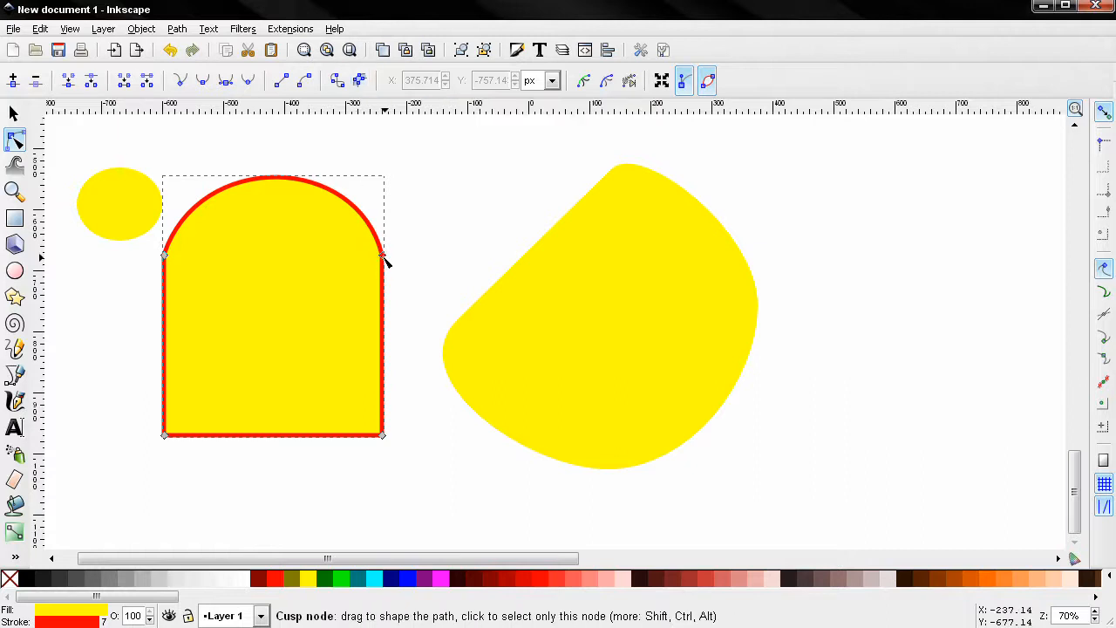
{"action": "mouse_move", "coordinate": [383, 256]}
{"action": "left_mouse_down"}
{"action": "mouse_move", "coordinate": [360, 257]}
{"action": "mouse_move", "coordinate": [409, 250]}
{"action": "mouse_move", "coordinate": [383, 244]}
{"action": "left_mouse_up"}
{"action": "key", "text": "ctrl+z"}
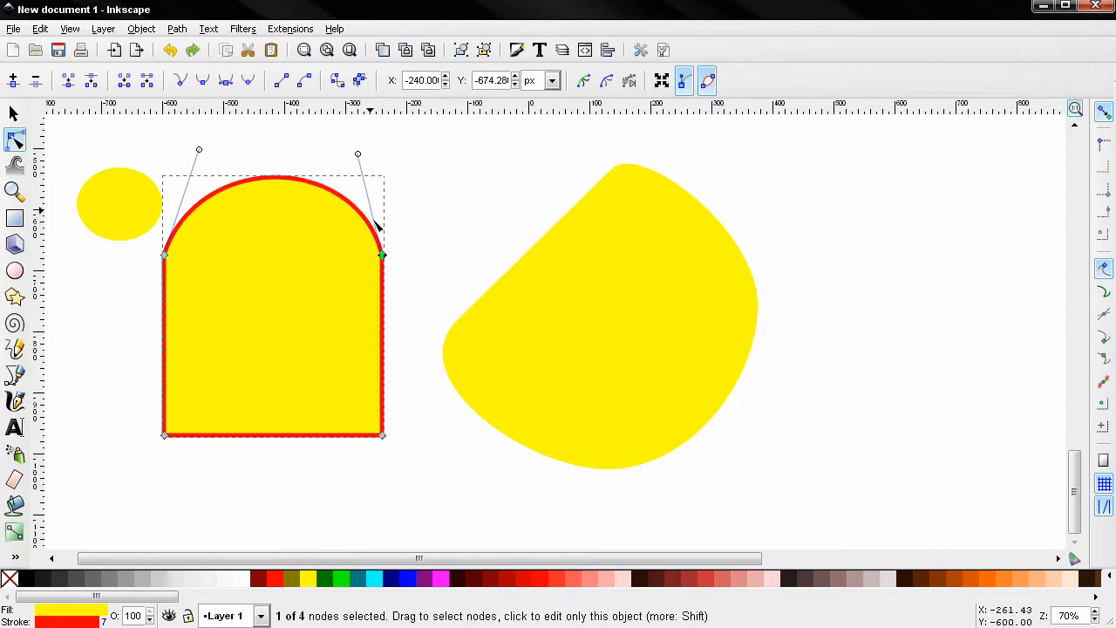
- Convert the domed shape's stroke to a path and move its inner top and upper-left nodes to thicken the arch and left side
{"action": "left_click", "coordinate": [340, 79]}
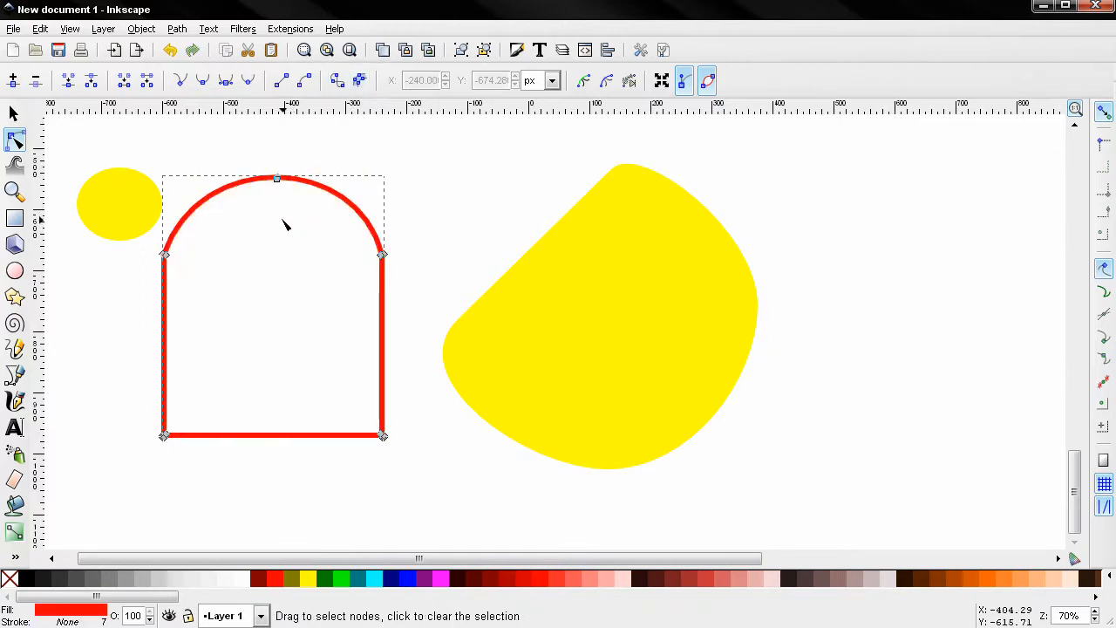
{"action": "scroll", "coordinate": [283, 224], "scroll_direction": "up", "scroll_amount": 1}
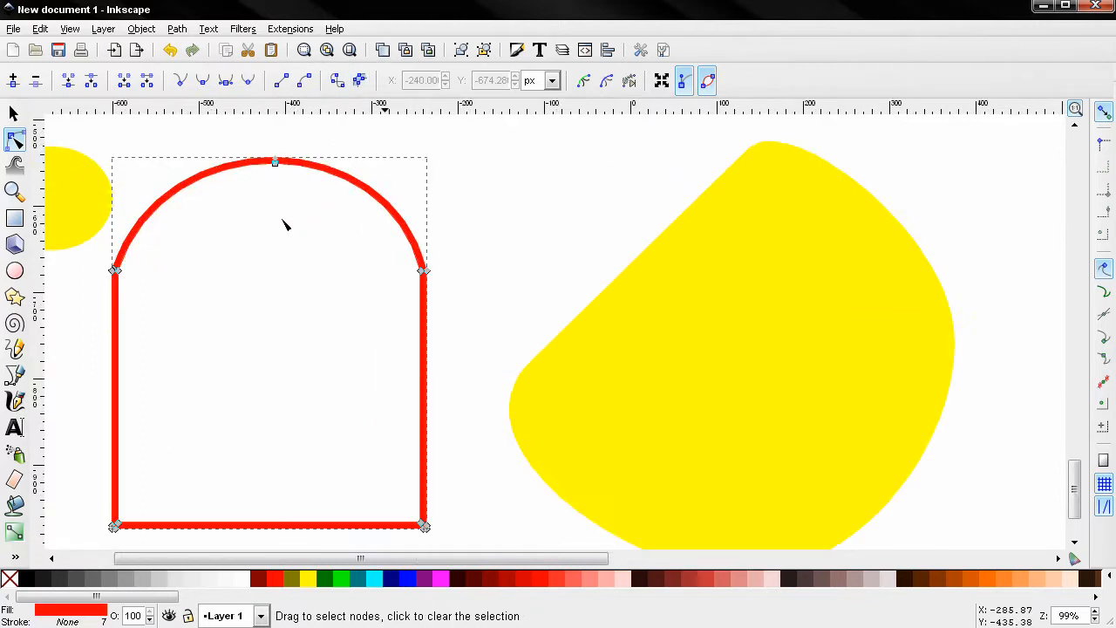
{"action": "left_click", "coordinate": [275, 174]}
{"action": "left_click_drag", "start_coordinate": [276, 175], "coordinate": [271, 185]}
{"action": "left_click_drag", "start_coordinate": [117, 270], "coordinate": [94, 290]}
{"action": "left_click", "coordinate": [95, 273]}
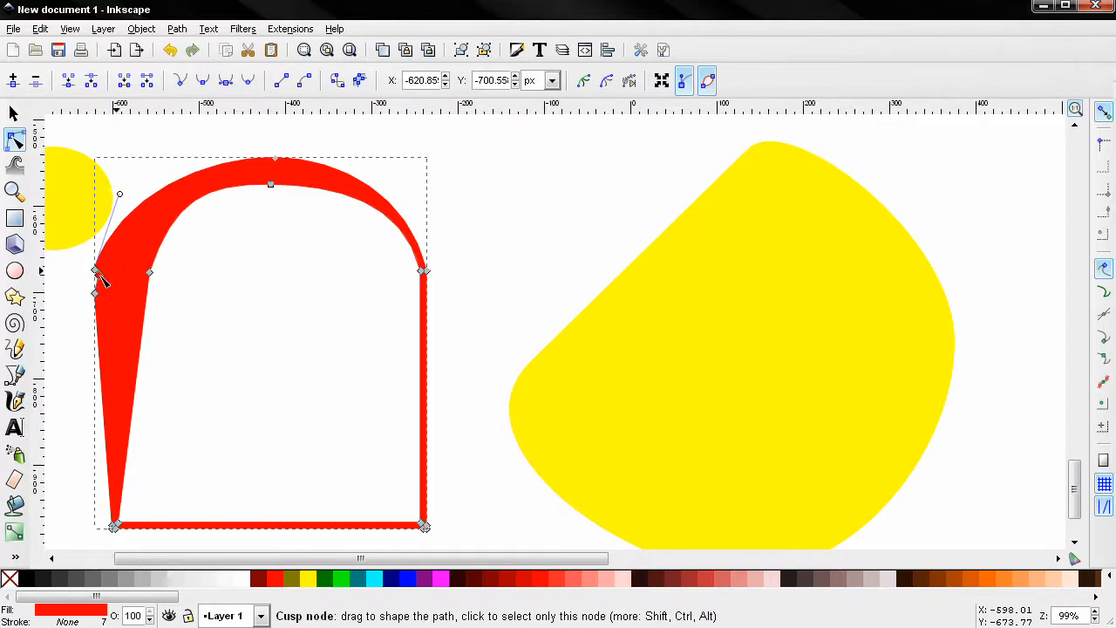
{"action": "scroll", "coordinate": [207, 220], "scroll_direction": "down", "scroll_amount": 1}
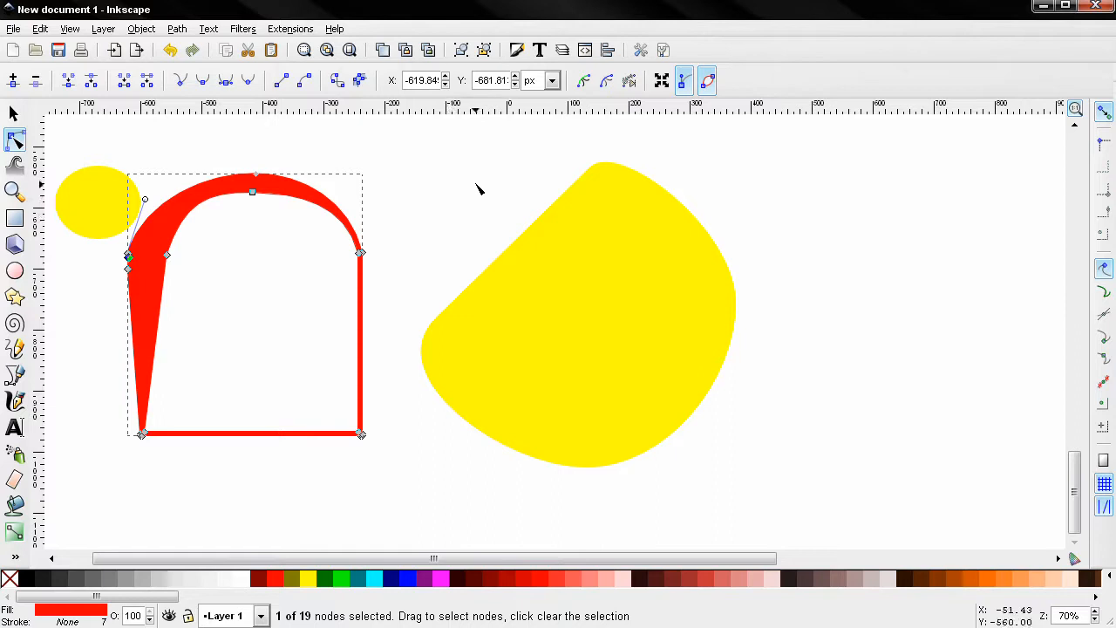
{"action": "scroll", "coordinate": [474, 186], "scroll_direction": "left", "scroll_amount": 2}
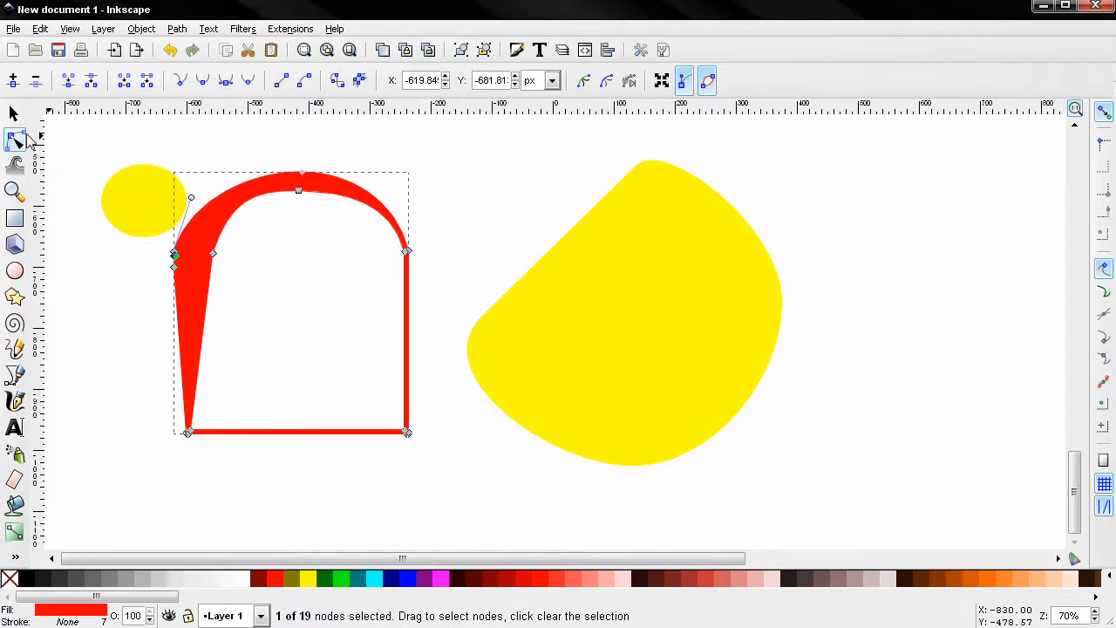